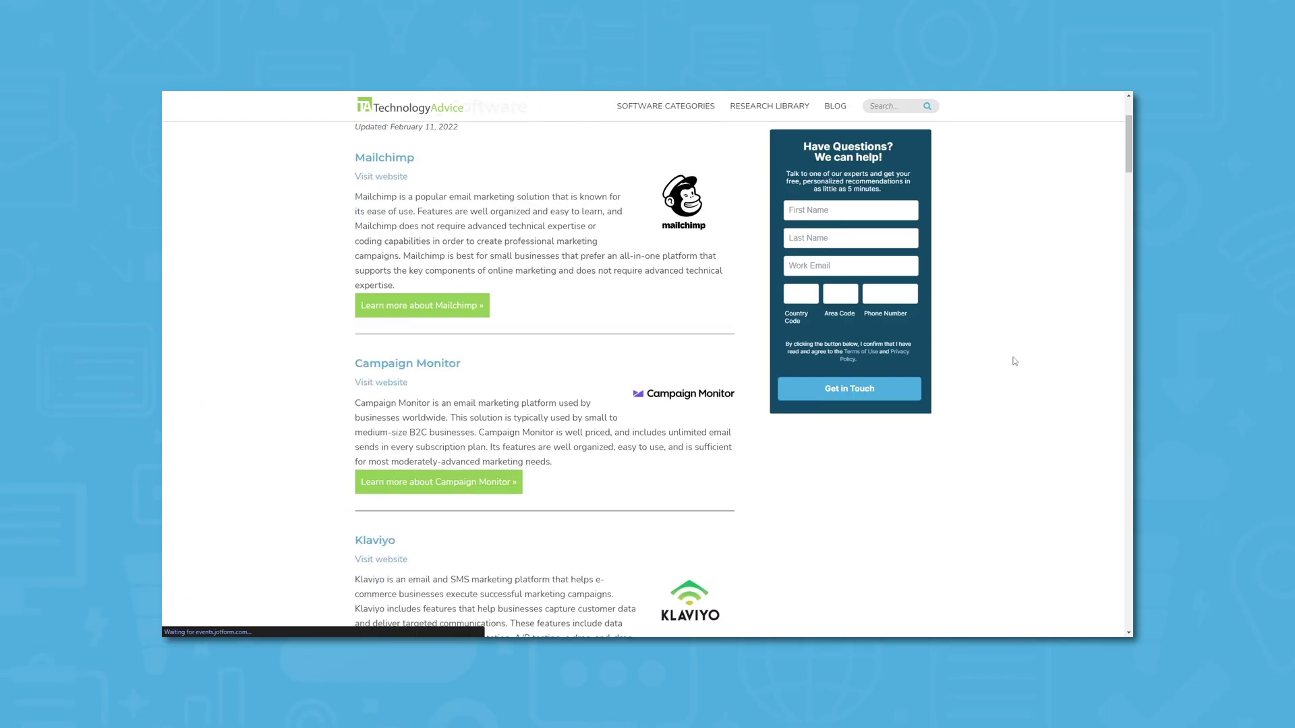
Scroll the TechnologyAdvice email marketing list past Mailchimp down to AWeber and Market Overview
scroll(1015, 361, down, 2)
scroll(1015, 362, down, 3)
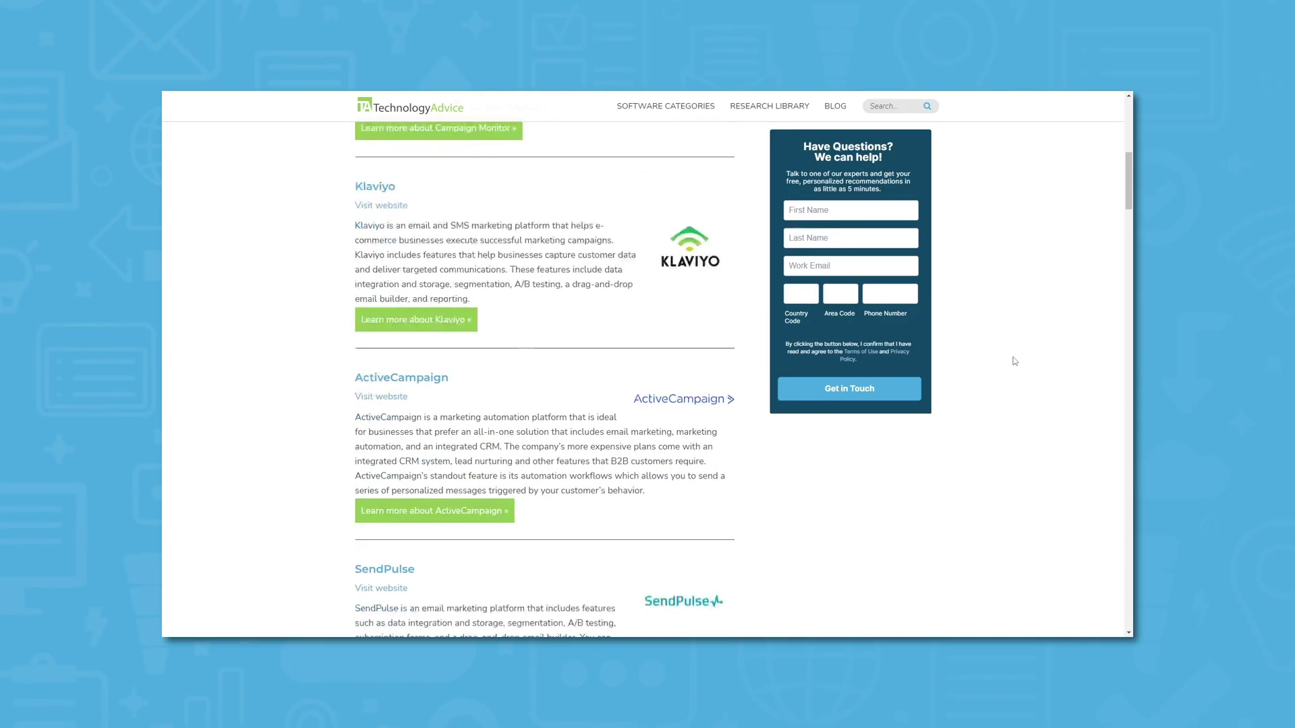
scroll(1015, 362, down, 3)
scroll(1015, 361, down, 3)
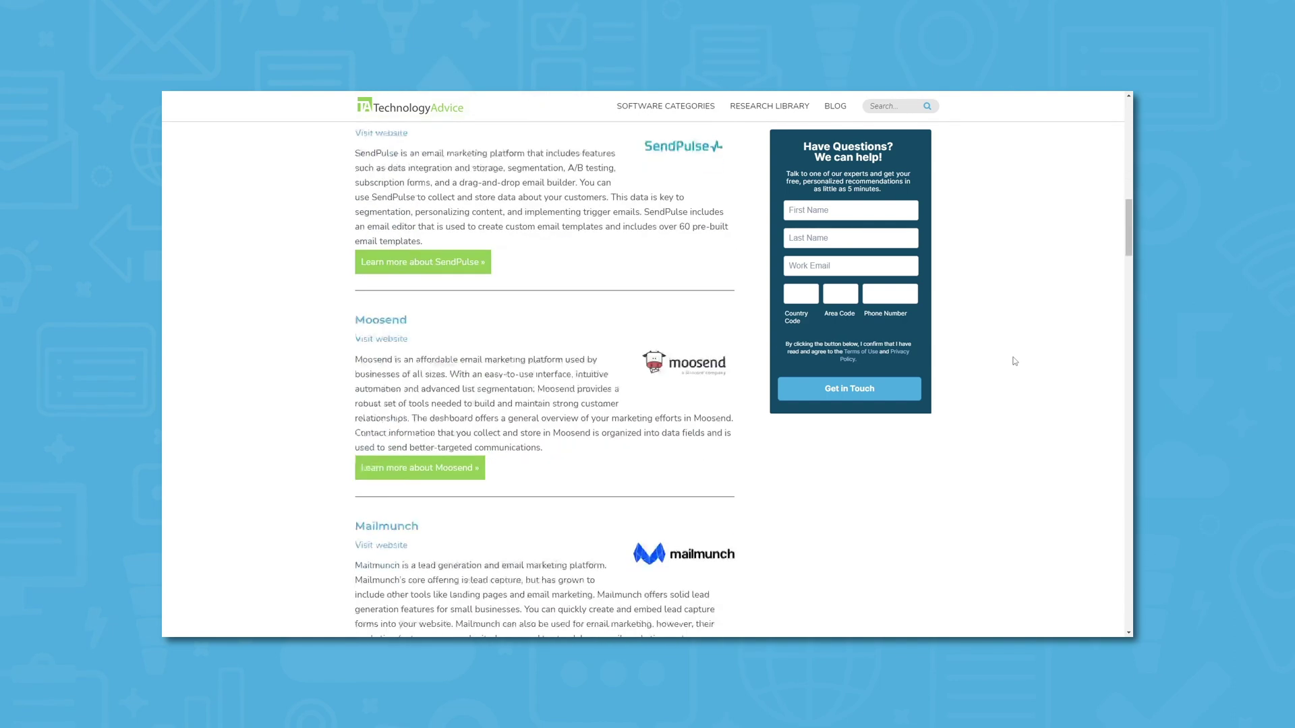
scroll(1015, 362, down, 3)
scroll(1015, 362, down, 3)
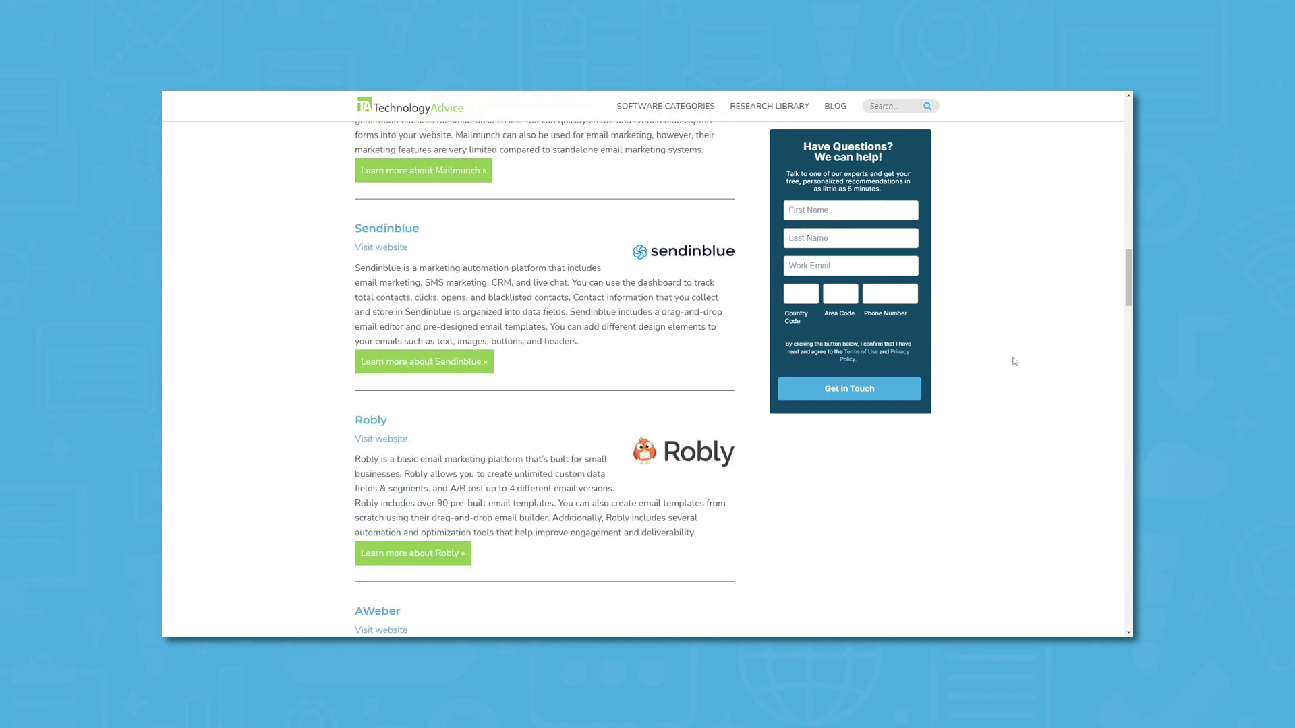
scroll(1015, 362, down, 8)
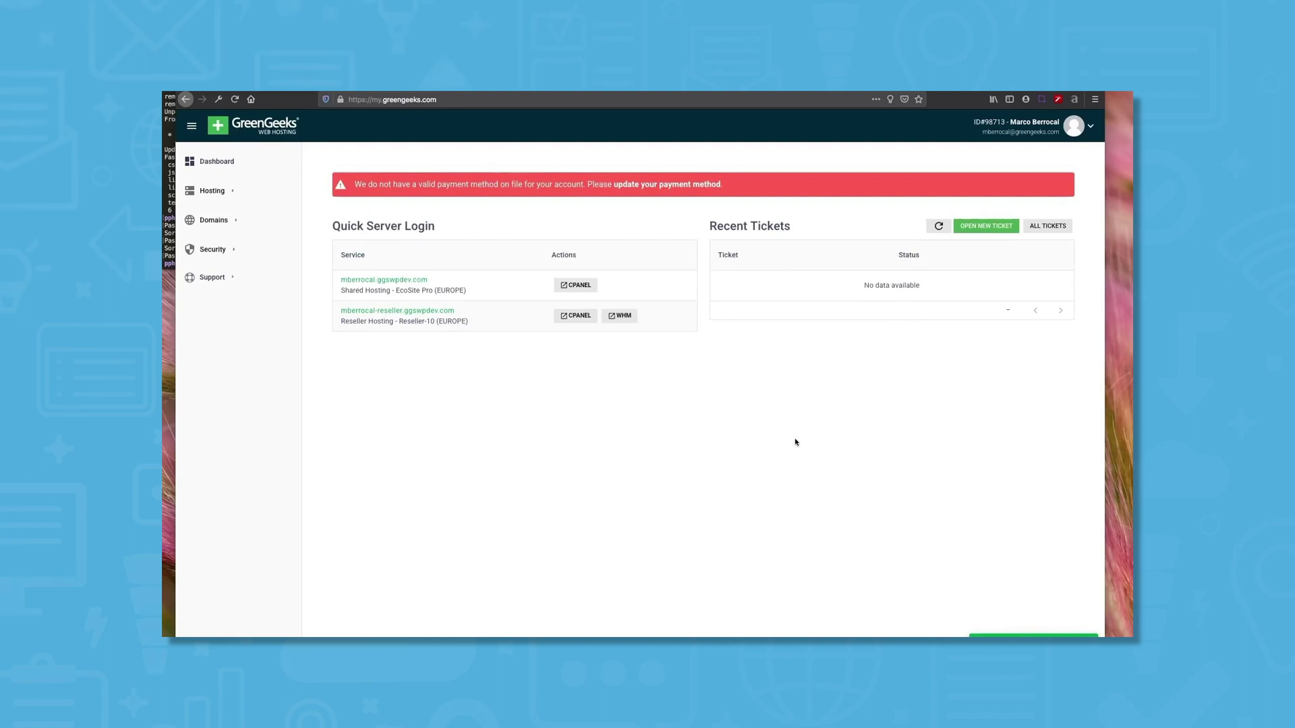
Launch the Quick Launch Wizard for the shared hosting account from the Hosting list
click(212, 191)
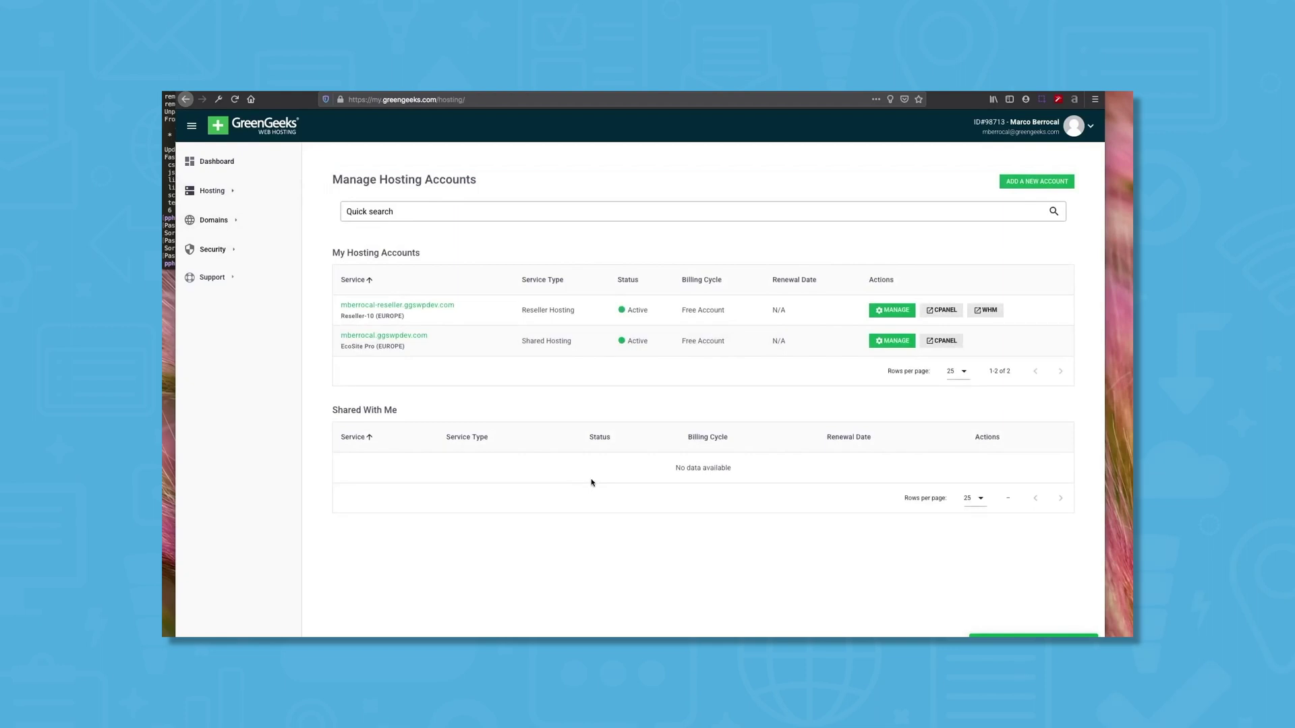
click(877, 347)
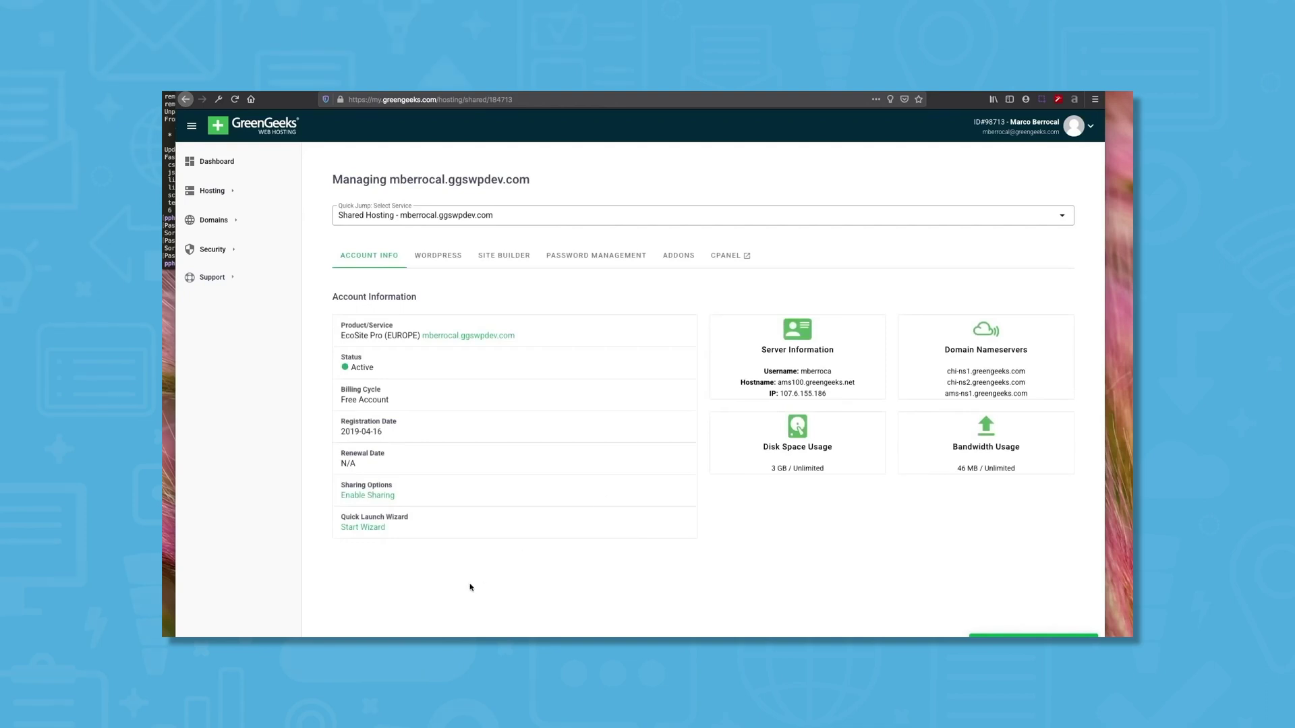
click(373, 528)
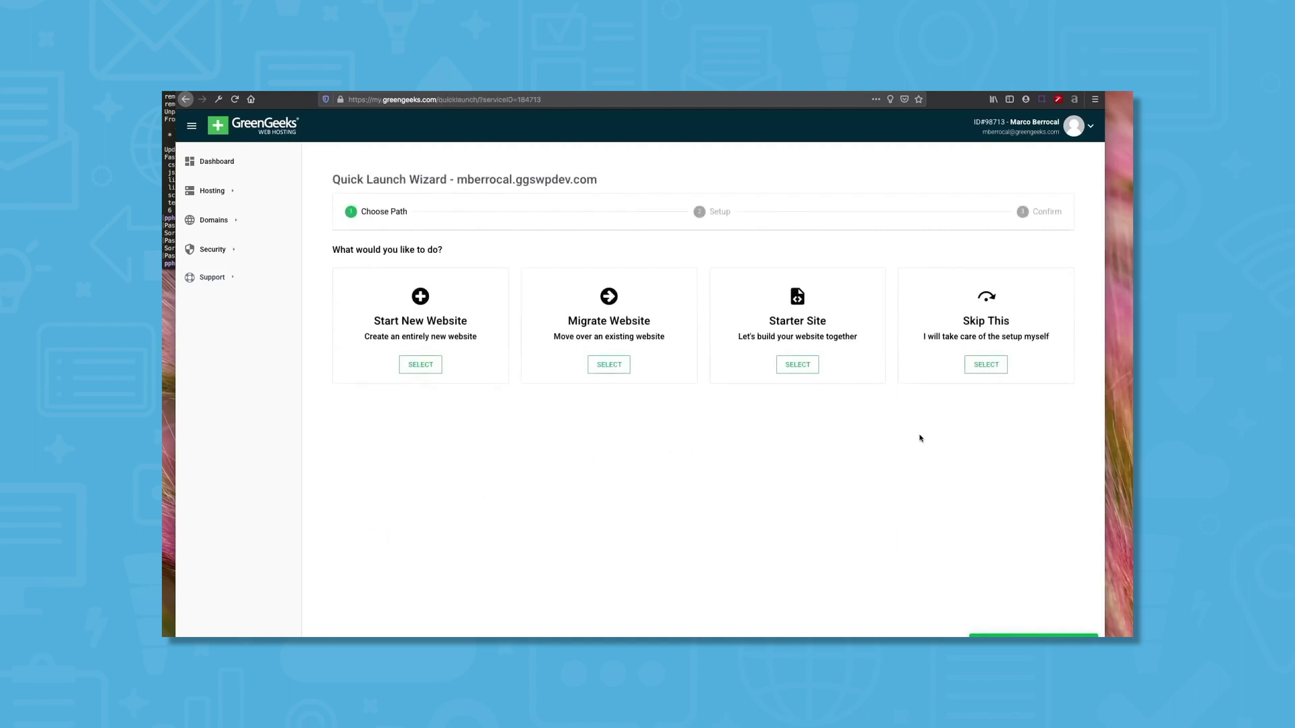
Compare the New Website and Migrate Website paths, then proceed with Starter Site
click(474, 372)
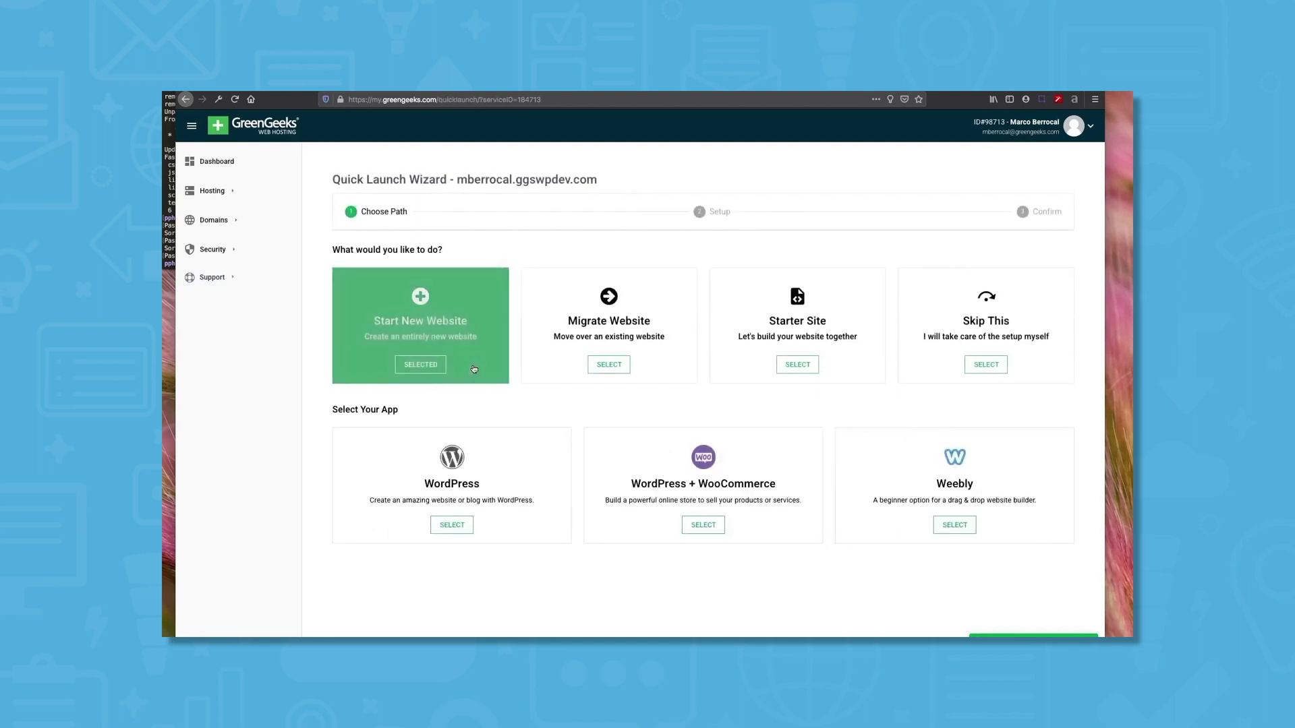
click(549, 357)
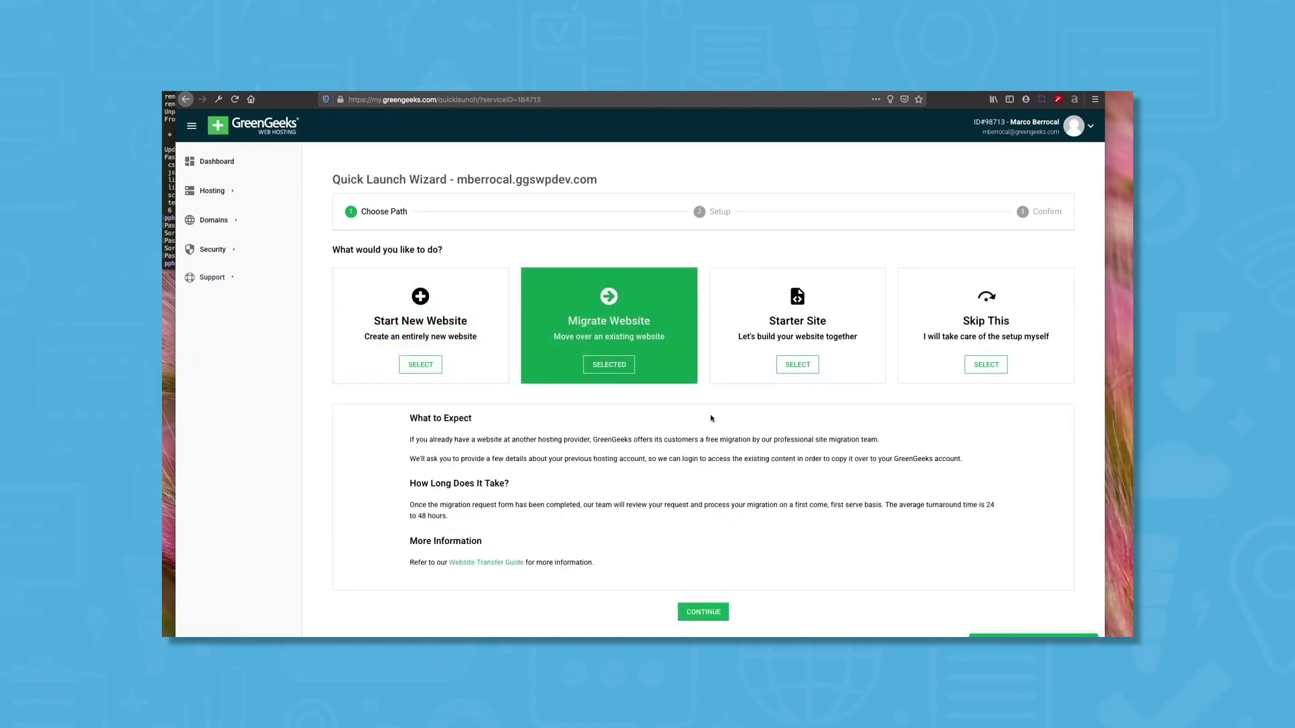
click(735, 381)
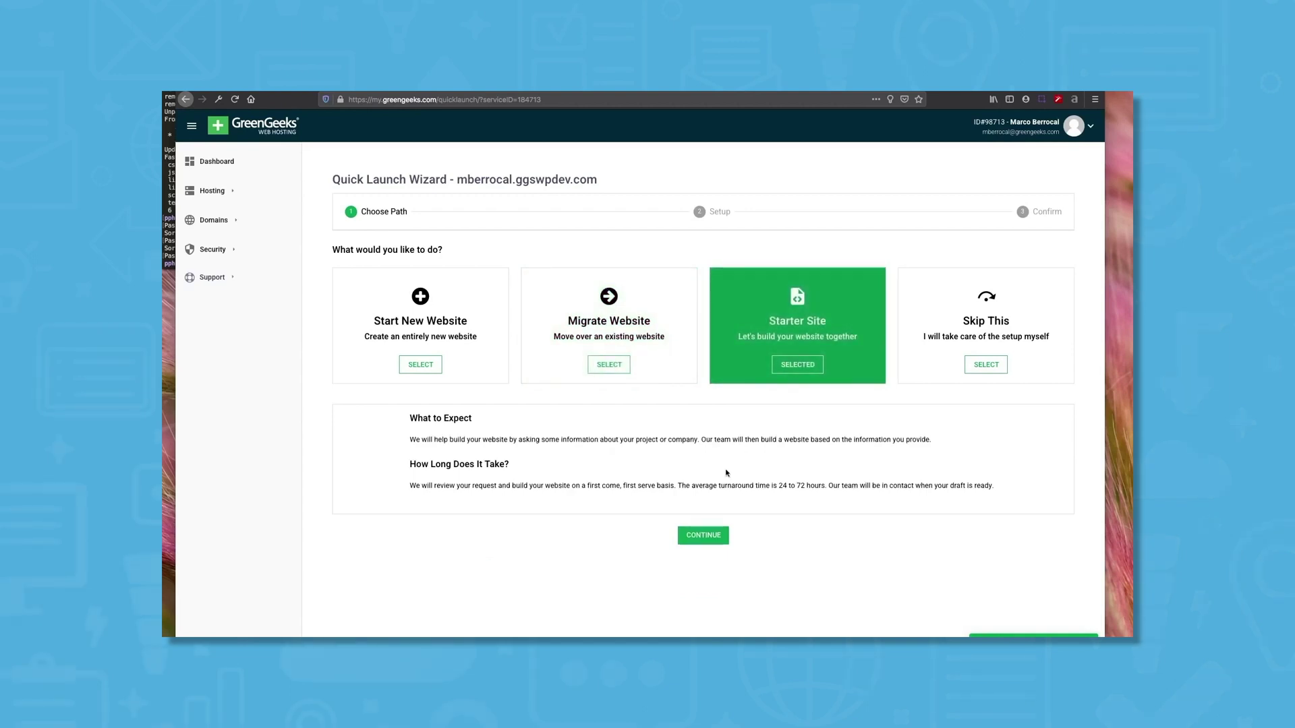
click(685, 536)
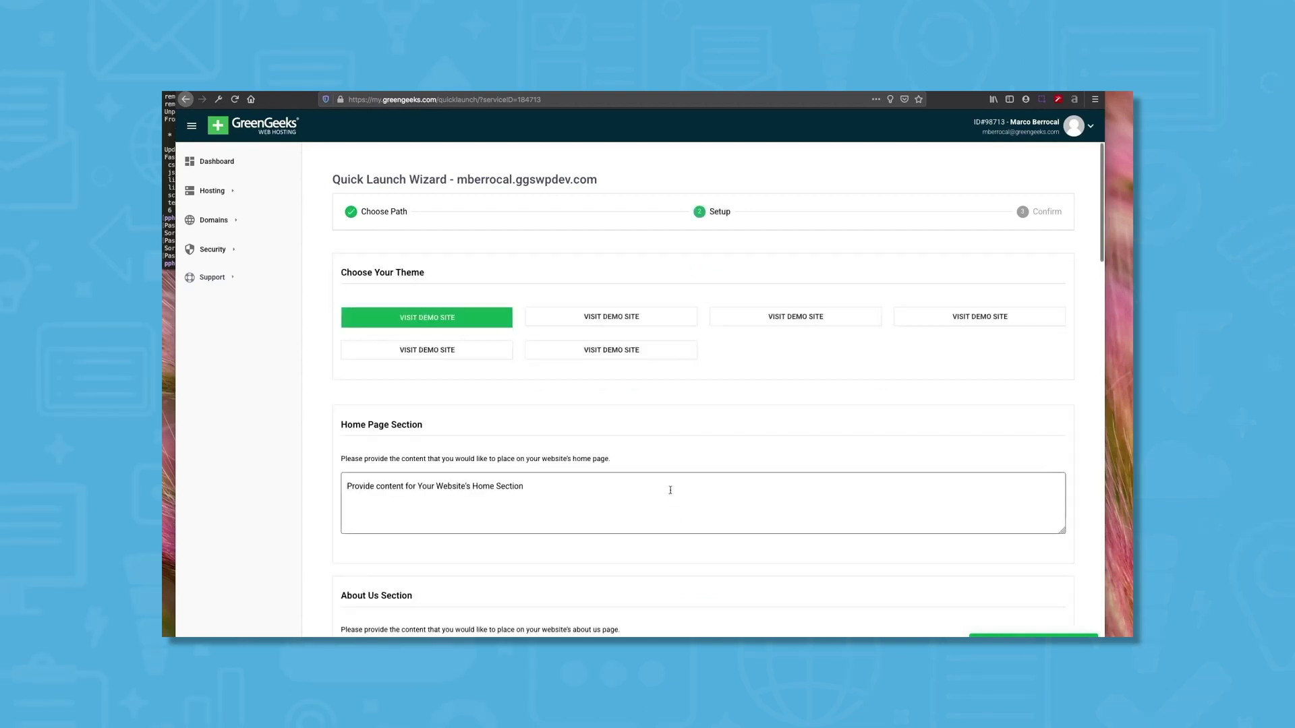
Leave the Starter Site form, try Skip This, then choose Start New Website
scroll(671, 494, down, 5)
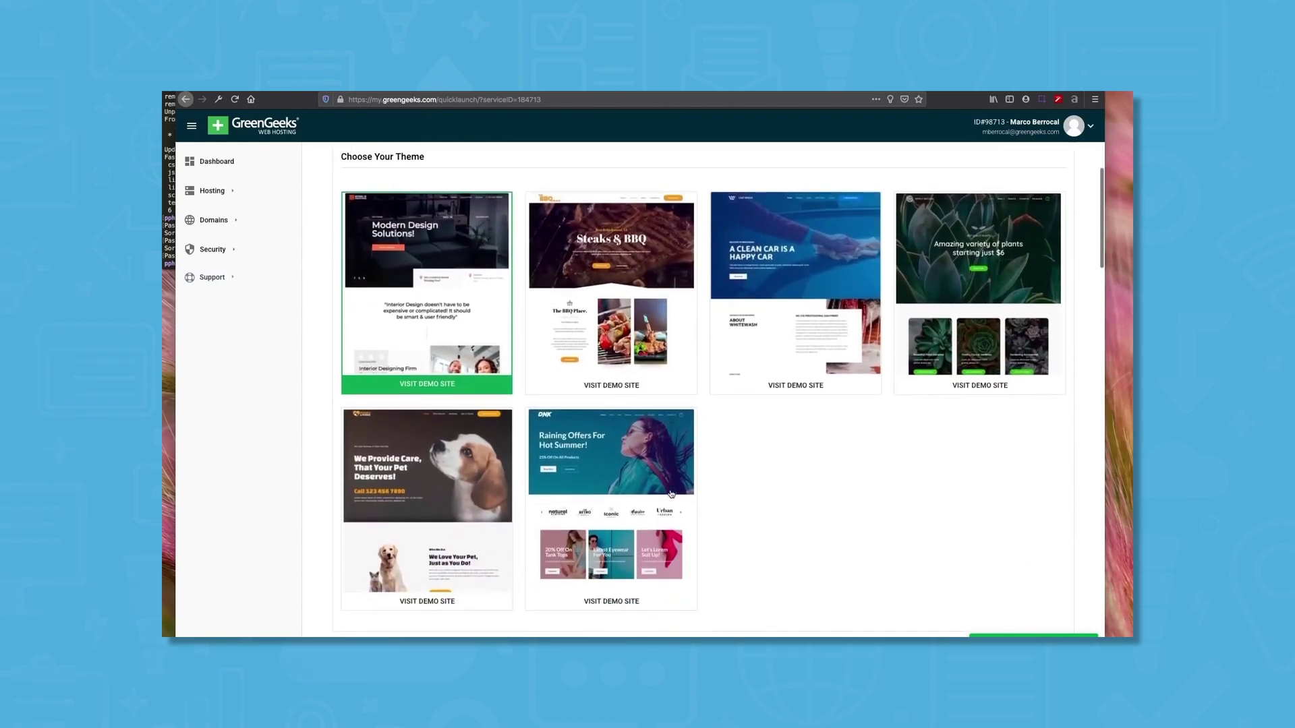
scroll(671, 494, down, 6)
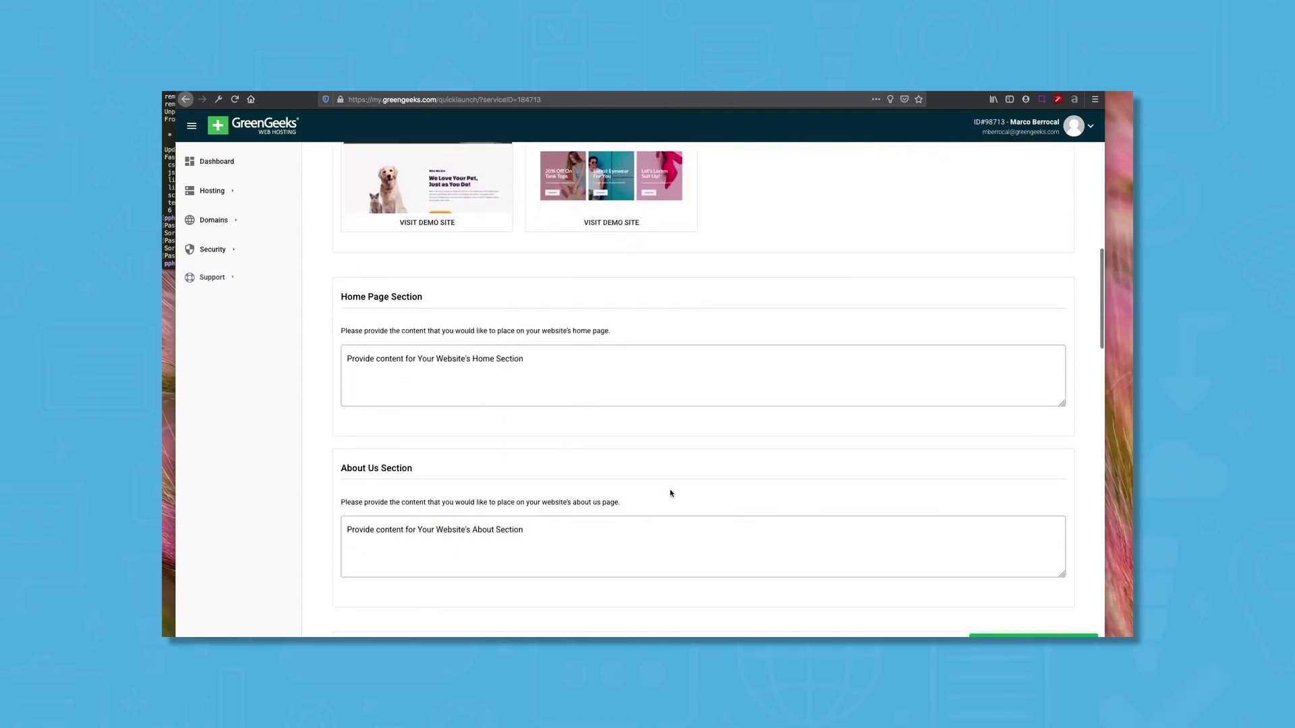
scroll(671, 494, down, 9)
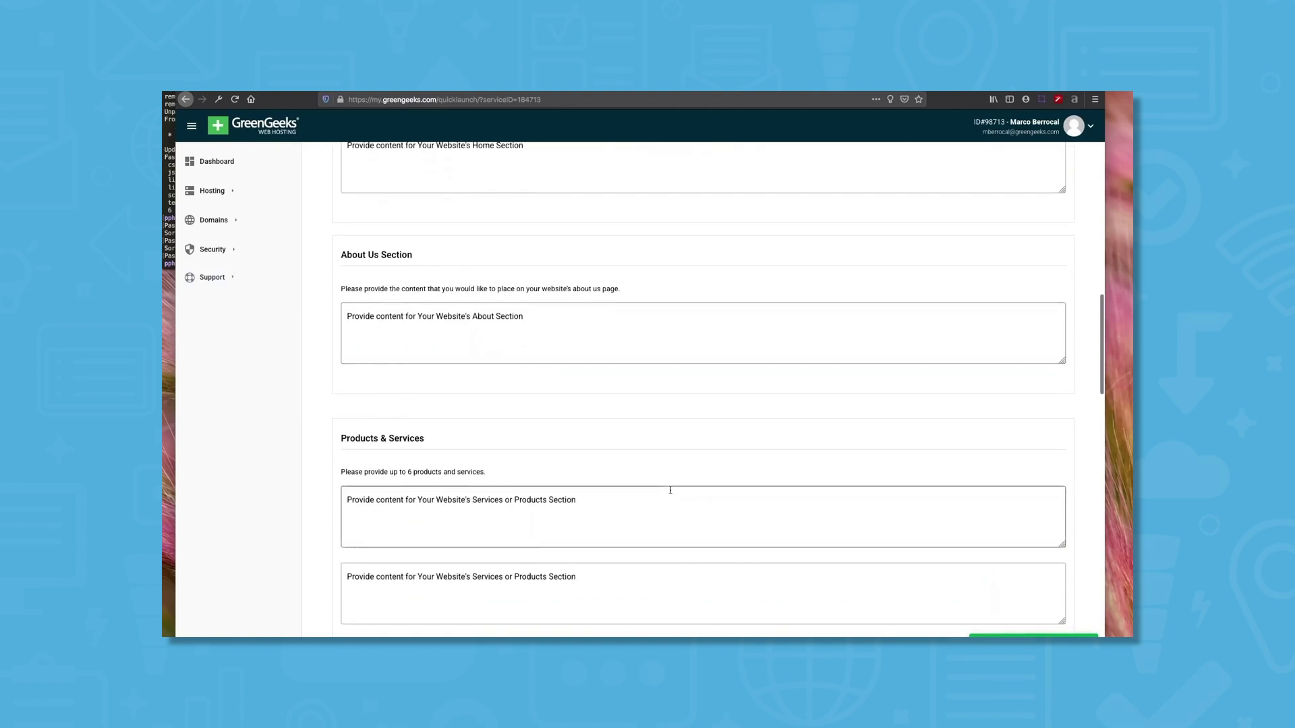
scroll(671, 494, down, 8)
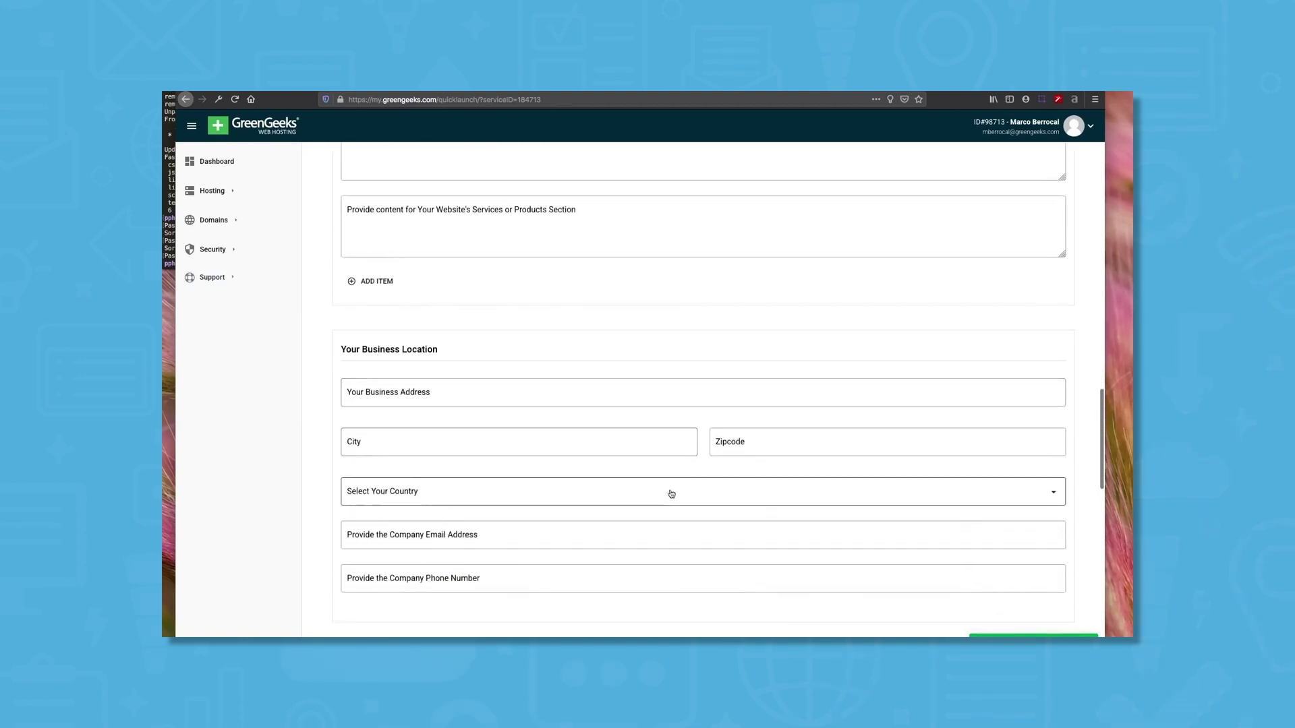
scroll(671, 494, down, 15)
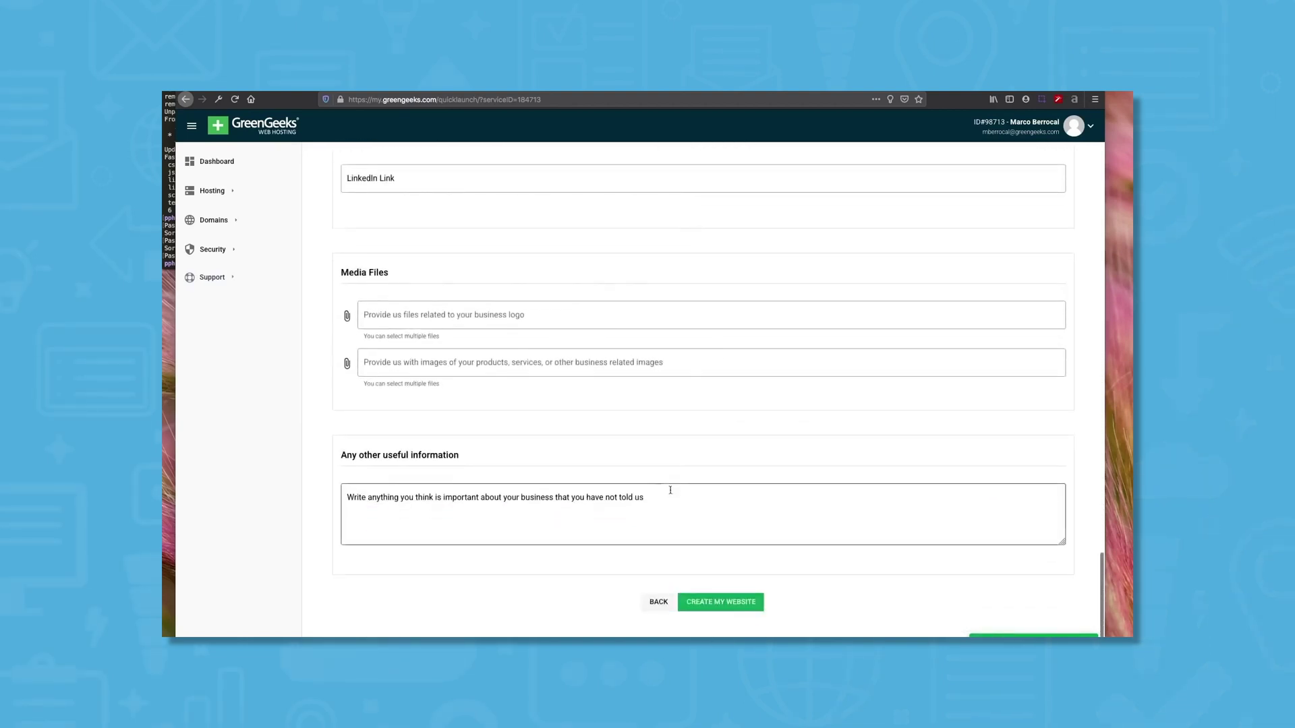
click(659, 601)
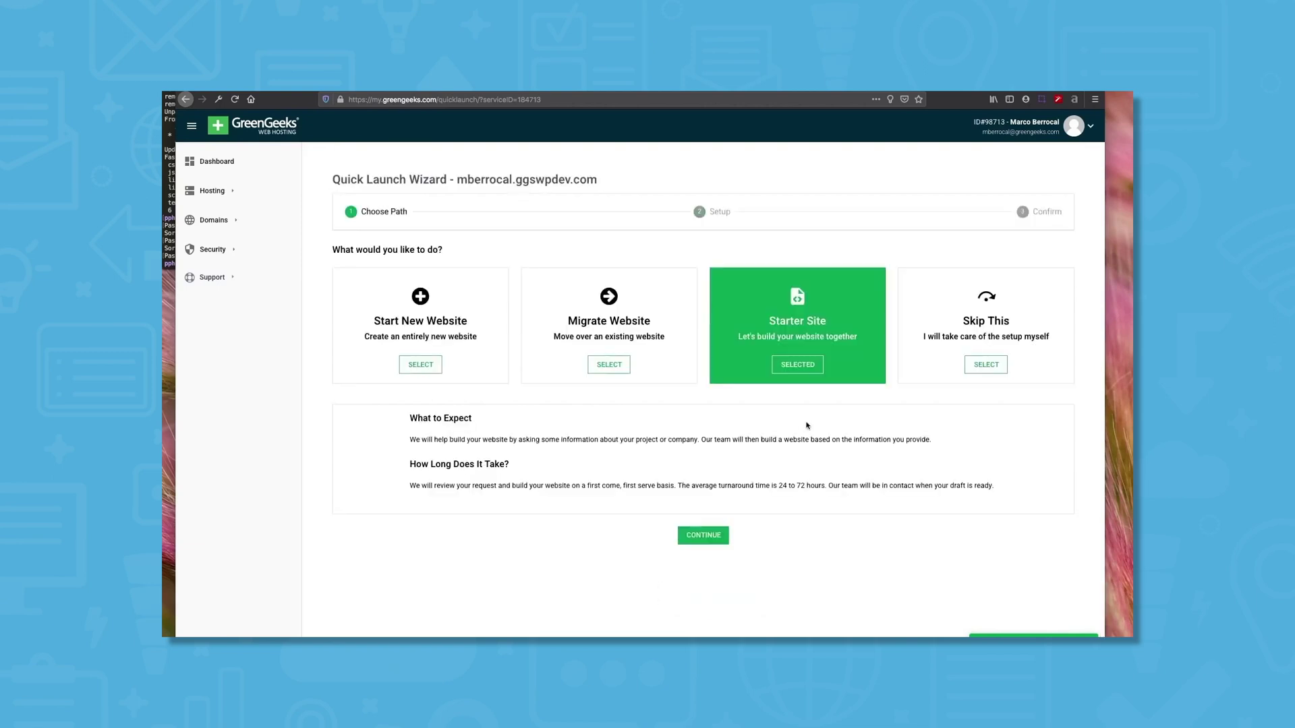
click(925, 367)
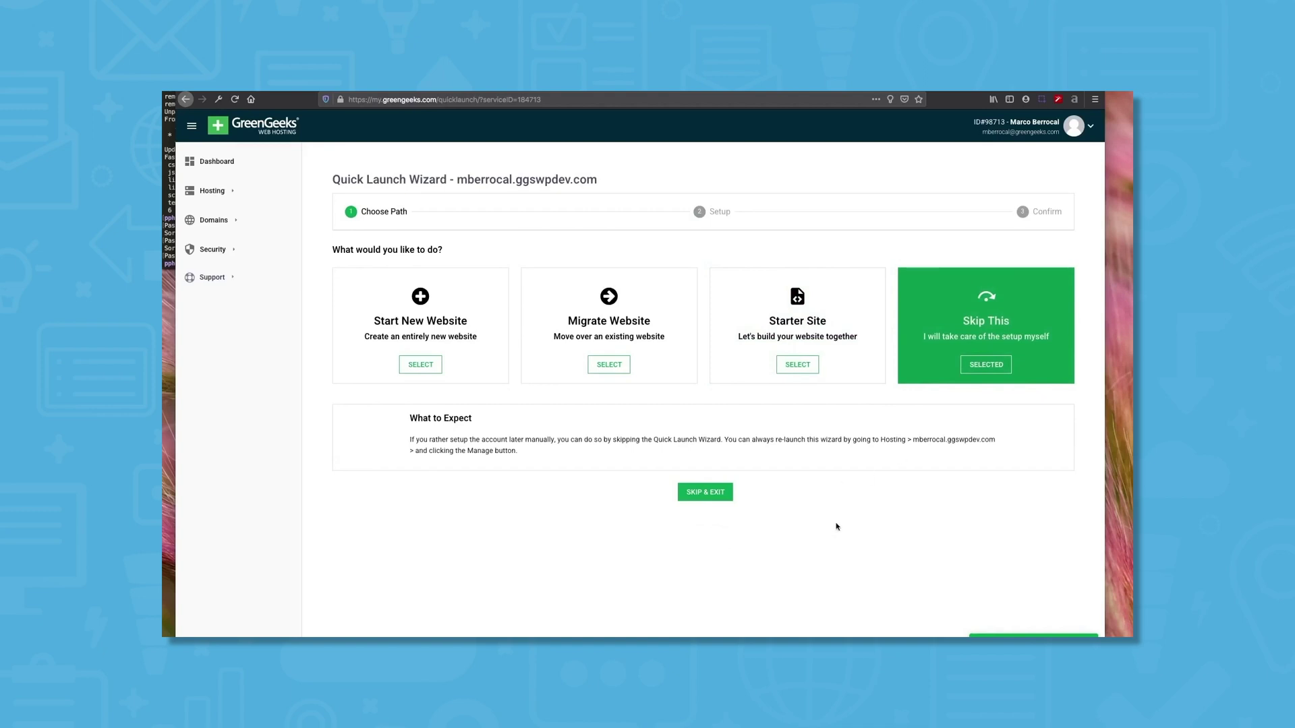
click(467, 348)
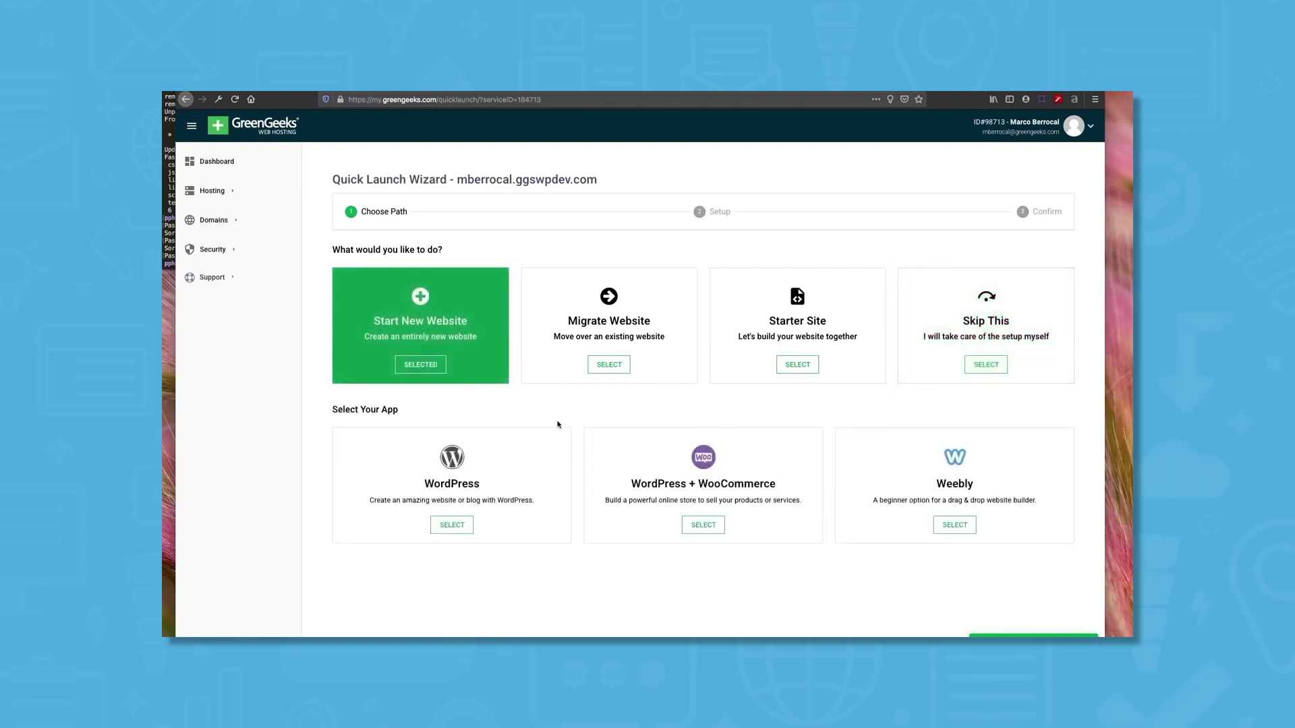
Choose WordPress as the app and check its site address on the setup step
click(530, 456)
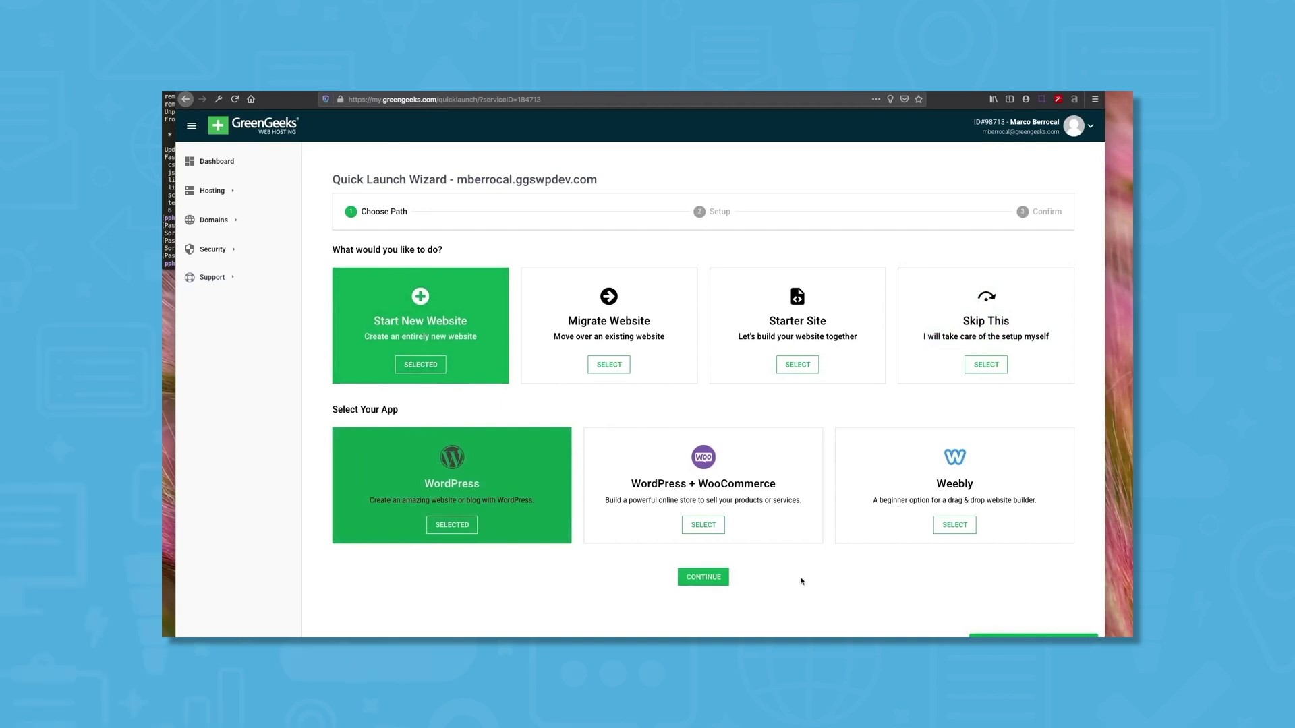
click(715, 578)
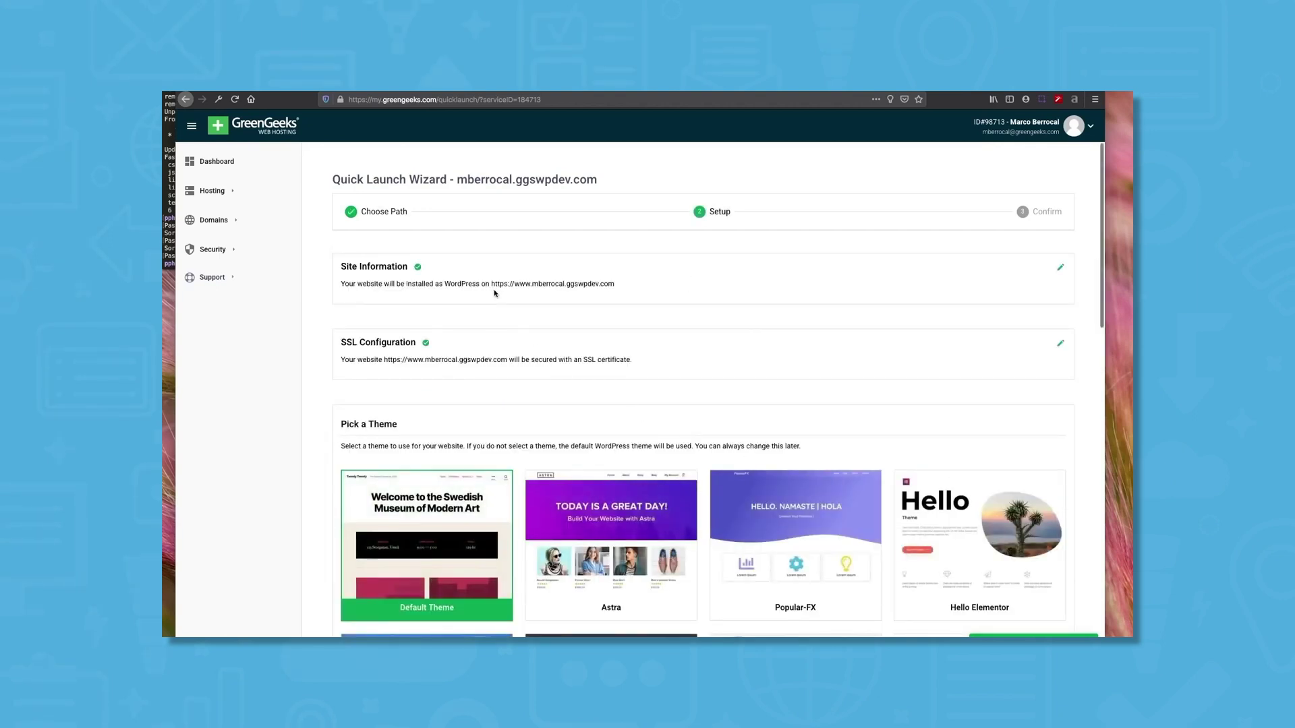
drag(500, 286, 589, 286)
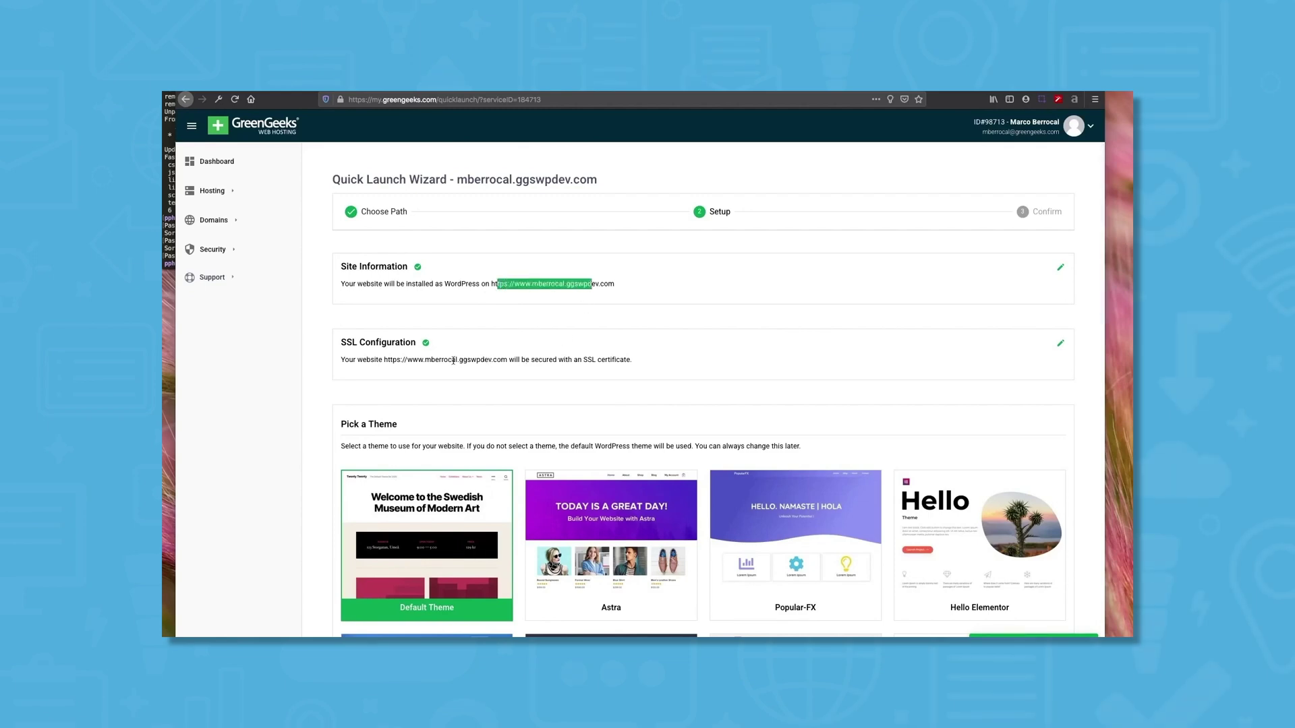
Select the WooCommerce, Elementor Website Builder and Loginizer Security plugins, dismissing the wpCentral info popup
scroll(453, 360, down, 5)
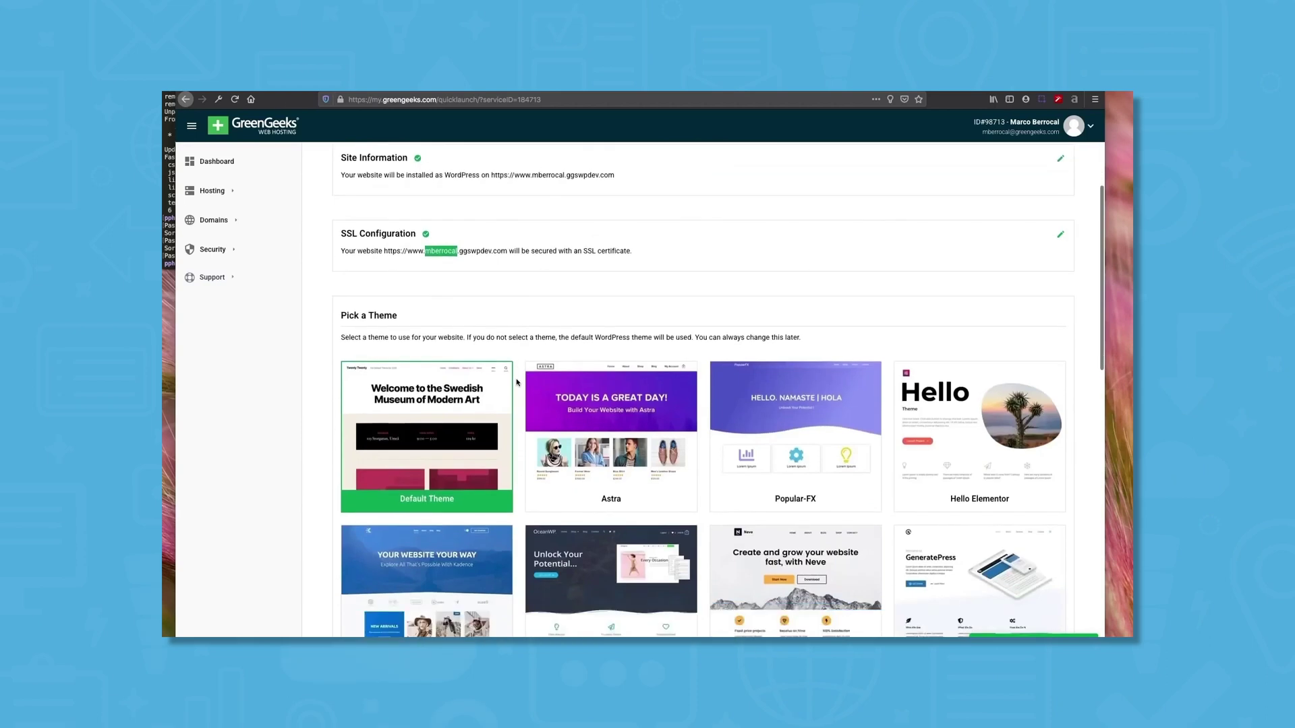
scroll(517, 382, down, 1)
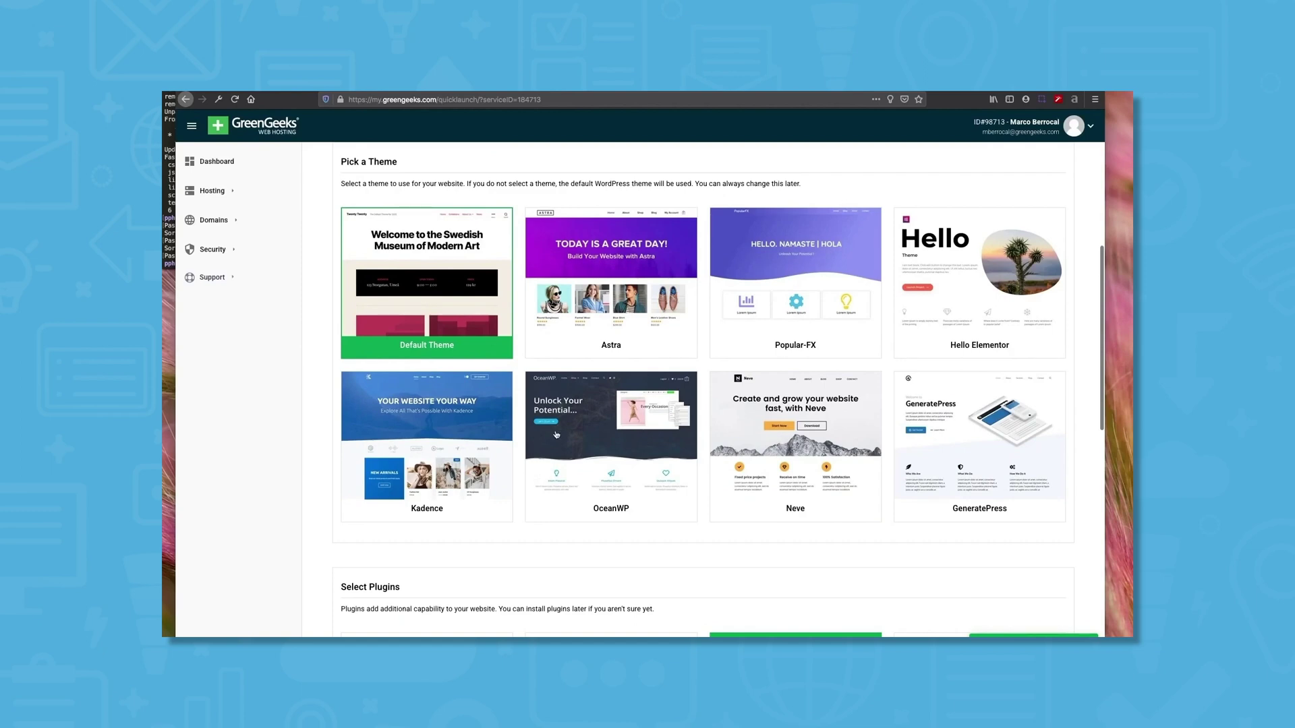
scroll(556, 435, down, 2)
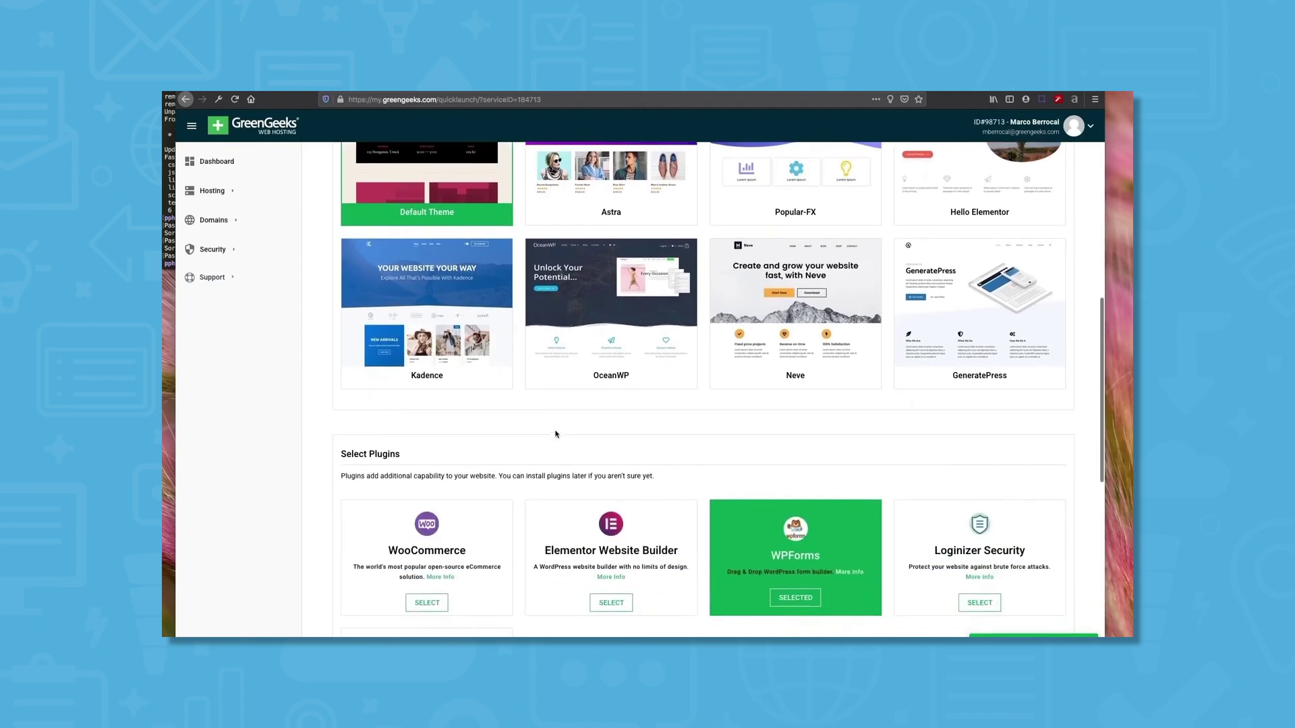
scroll(556, 433, down, 3)
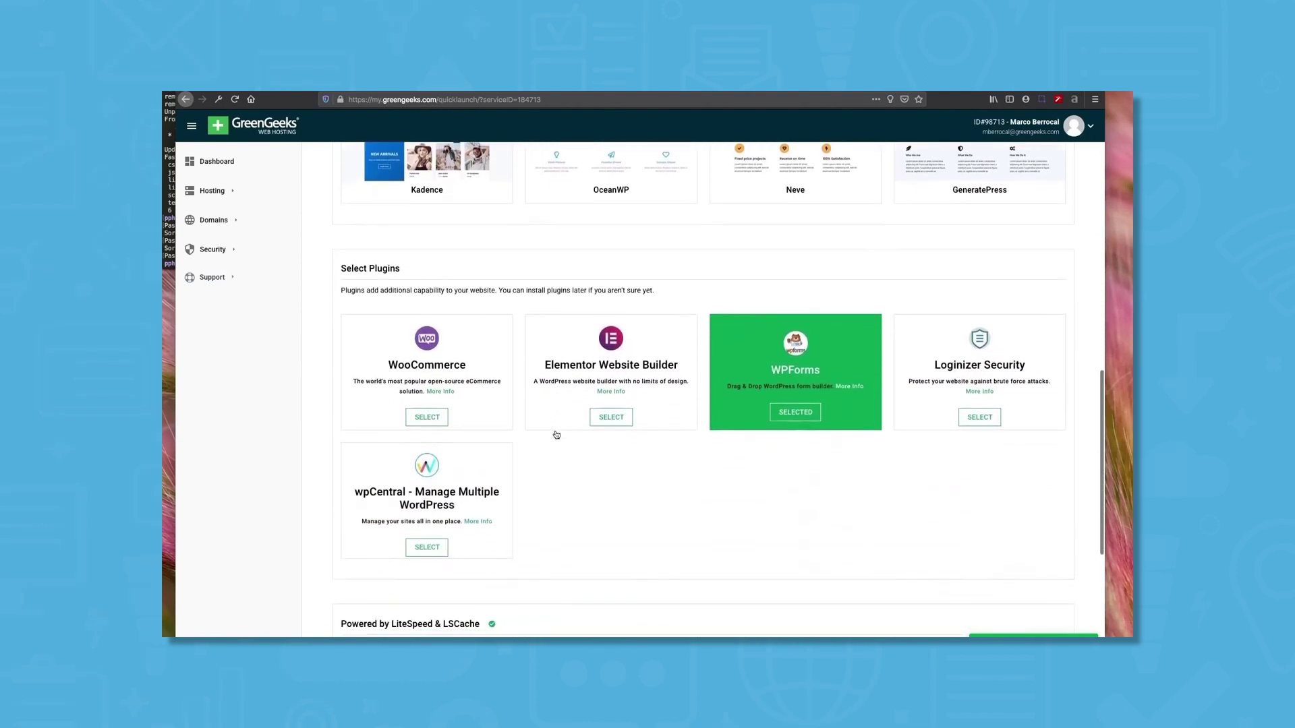
scroll(556, 435, down, 1)
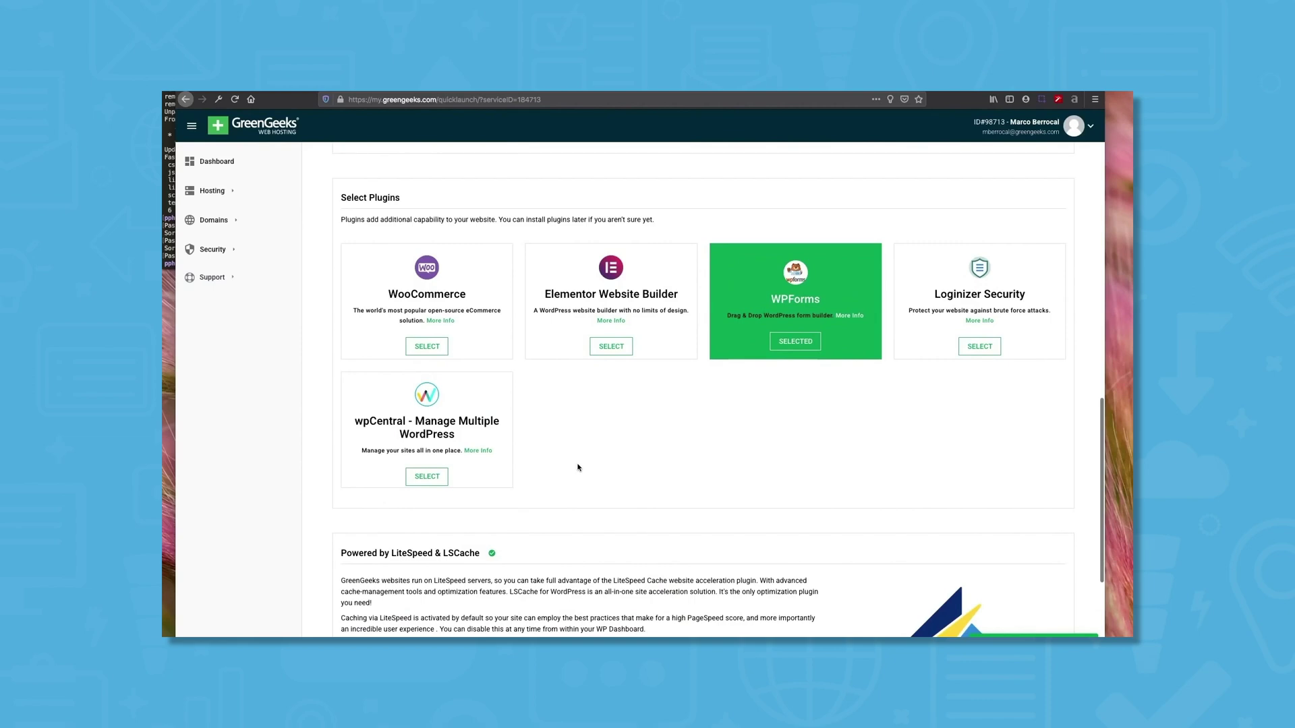
click(480, 358)
click(607, 265)
click(895, 318)
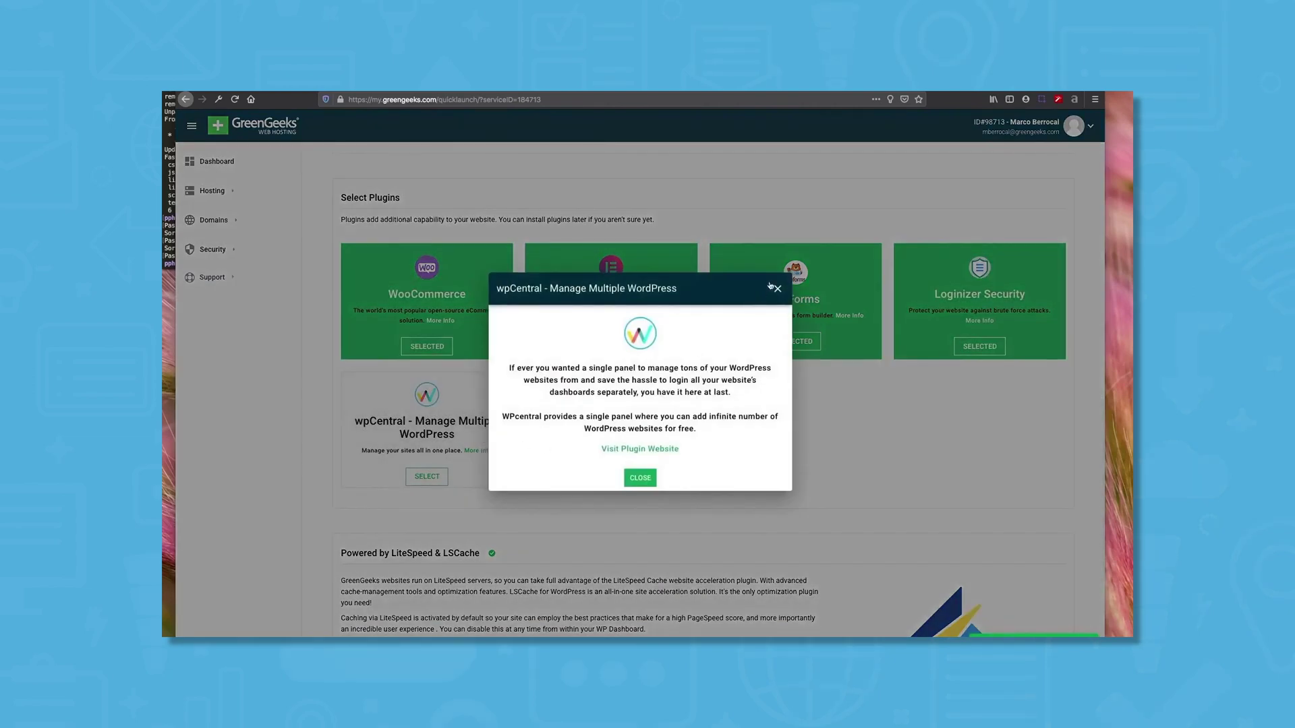
click(776, 288)
Unselect Loginizer Security, WPForms, Elementor and WooCommerce so no plugins remain selected
click(917, 288)
click(795, 300)
click(641, 303)
click(426, 300)
scroll(621, 412, down, 5)
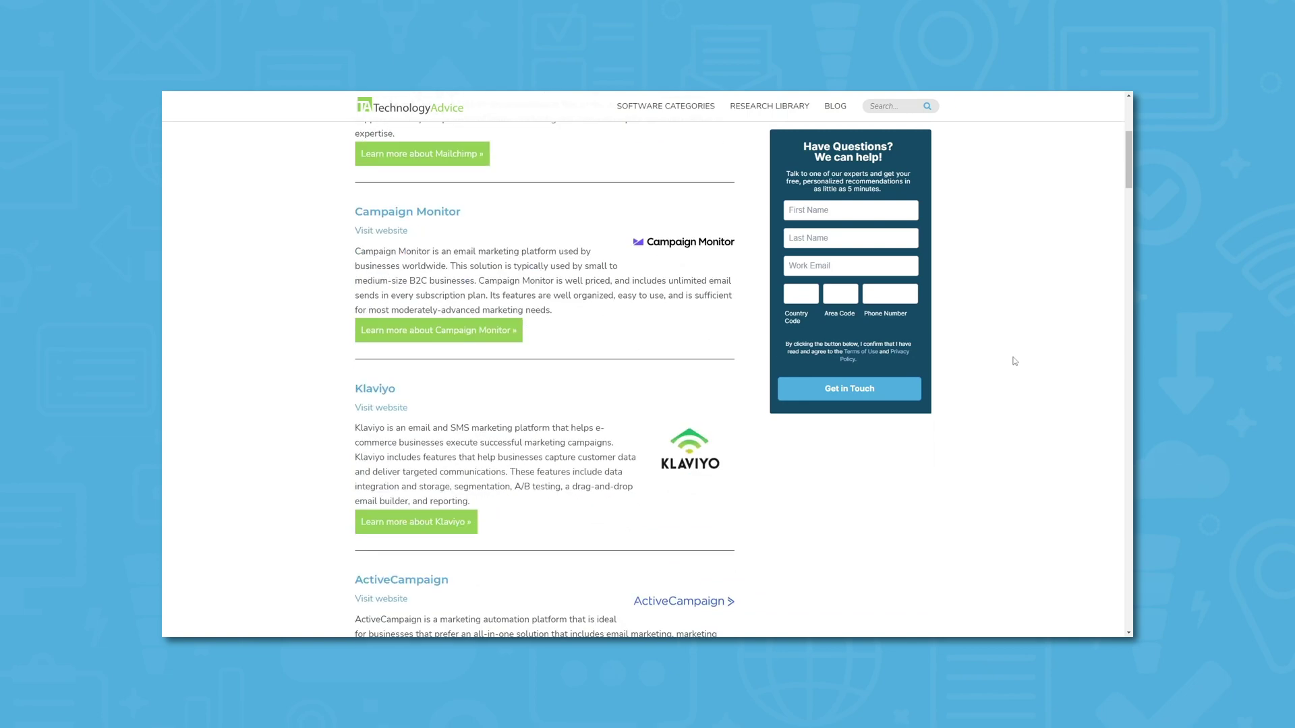
Scroll from Campaign Monitor down to the SendPulse, Moosend, Mailmunch and Sendinblue entries
scroll(1015, 362, down, 3)
scroll(1015, 362, down, 3)
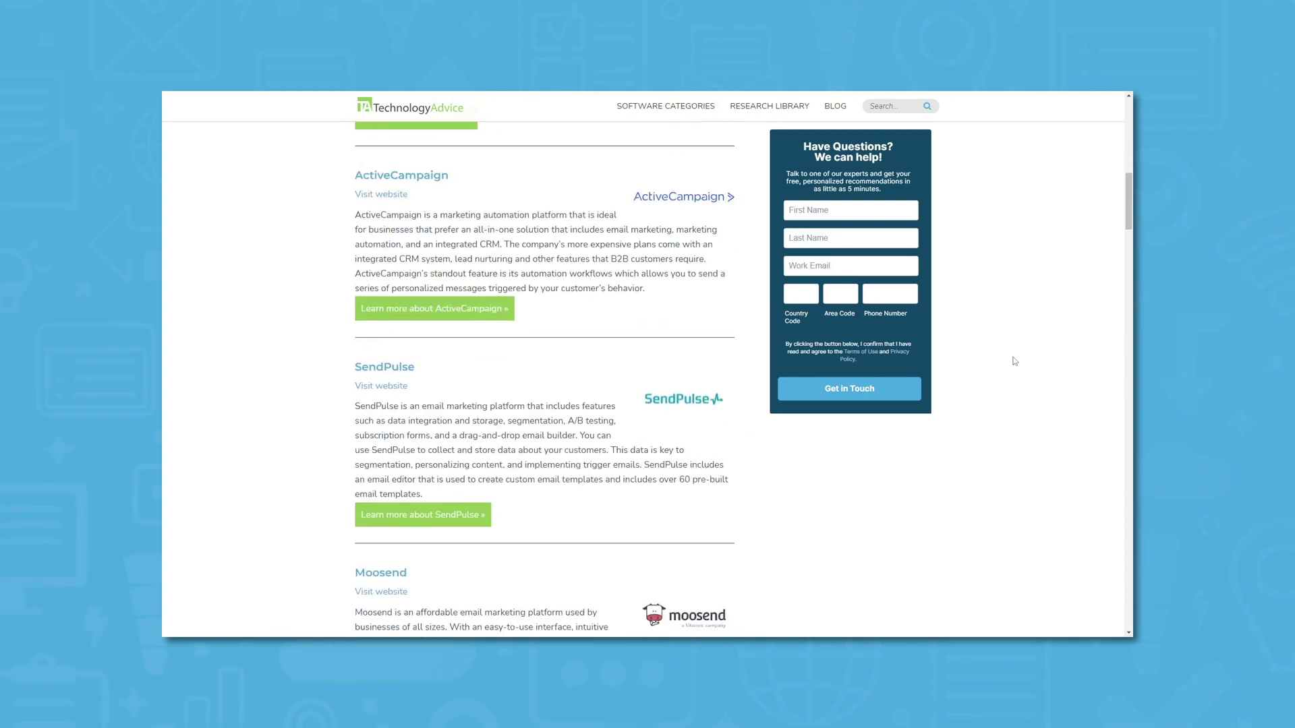
scroll(1015, 362, down, 4)
scroll(1015, 361, down, 8)
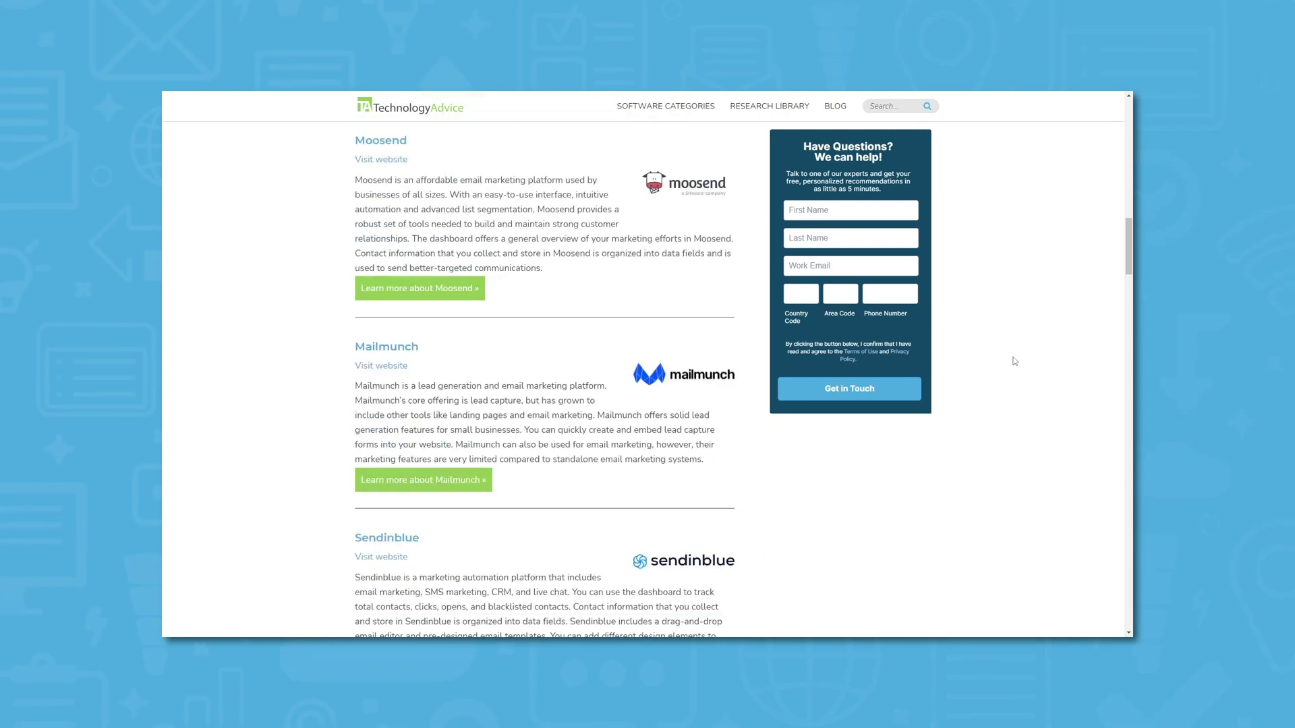